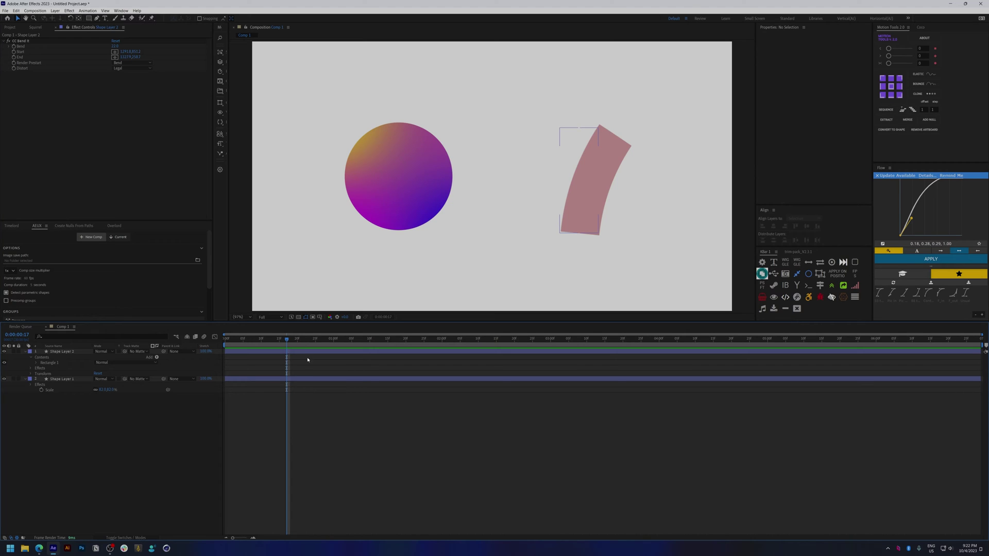
Select the bent rectangle's layer and show its CC Bend It control points in the composition.
click(291, 352)
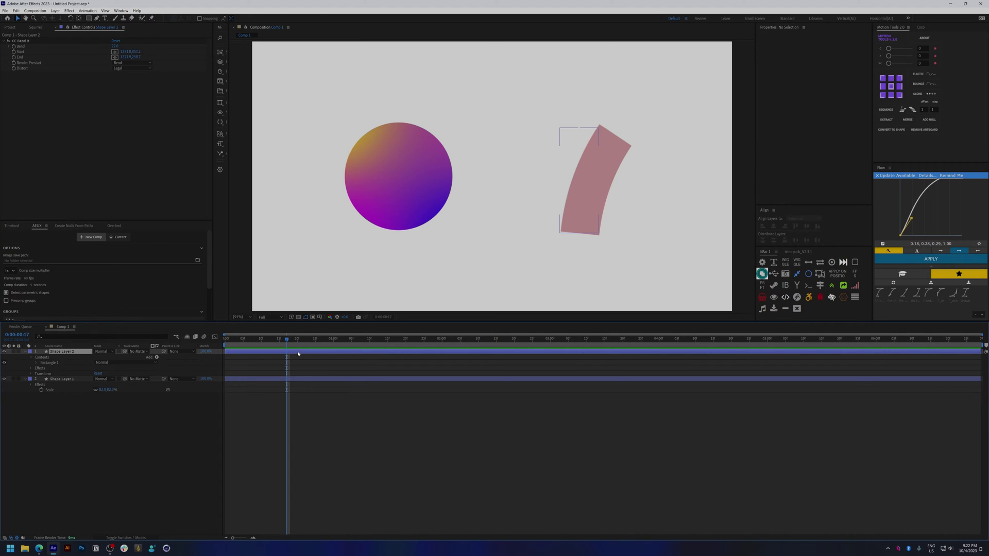
click(262, 339)
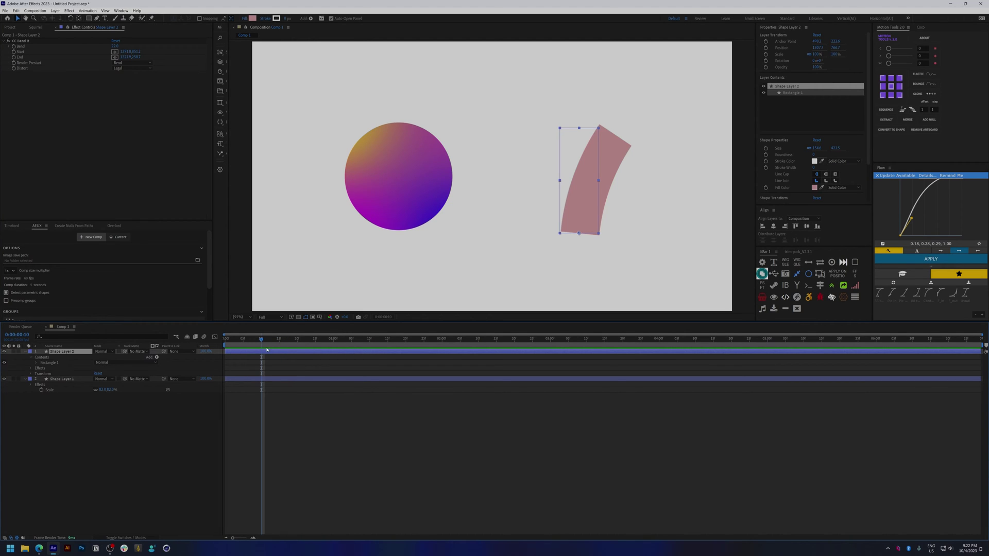
click(21, 41)
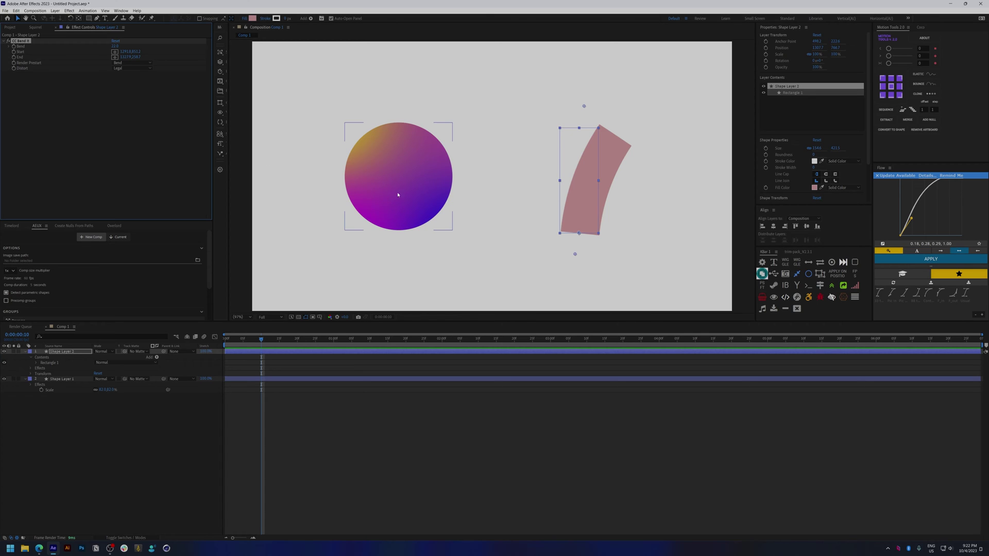
Reposition Point 1 of the circle's 4-Color Gradient above the circle, and shift the circle layer slightly up and right.
click(366, 179)
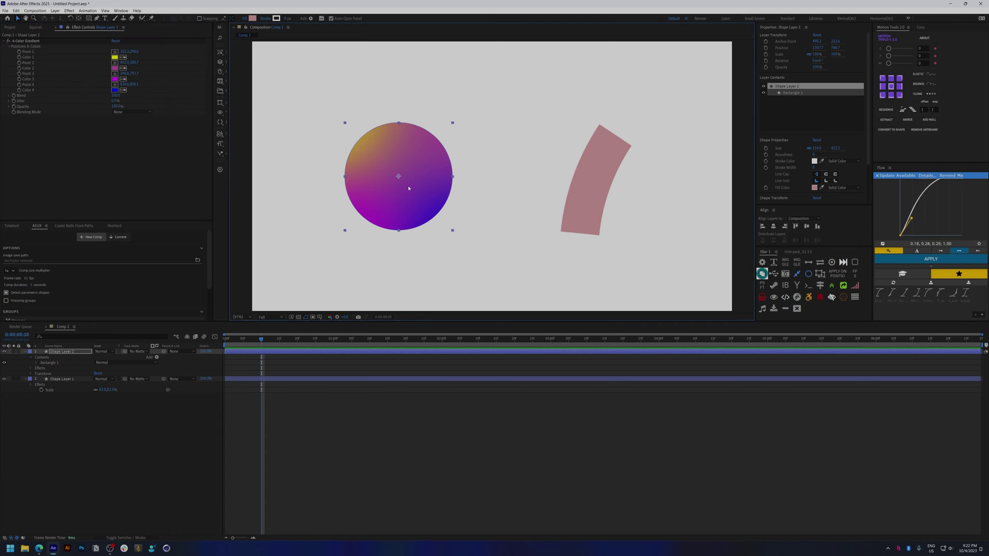
click(22, 42)
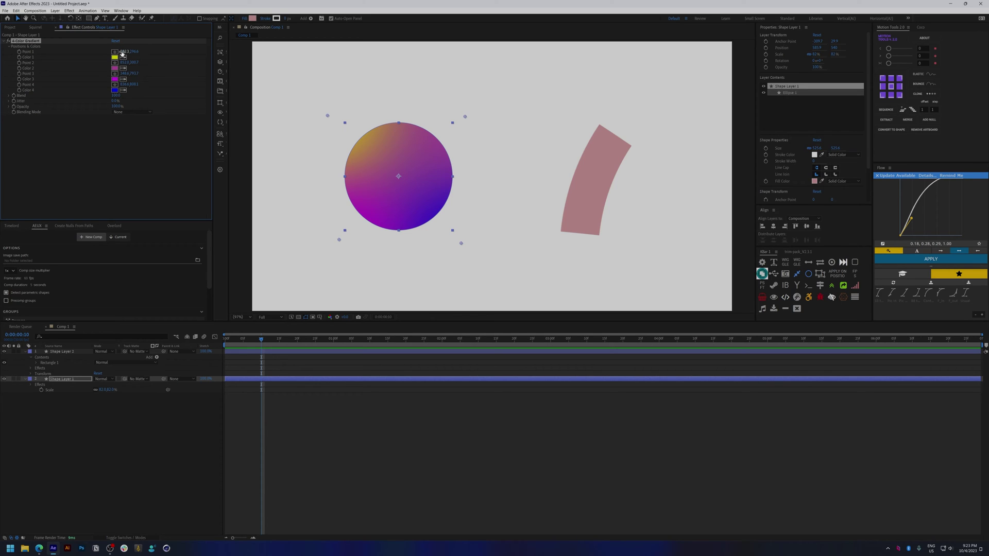
drag(327, 116, 368, 91)
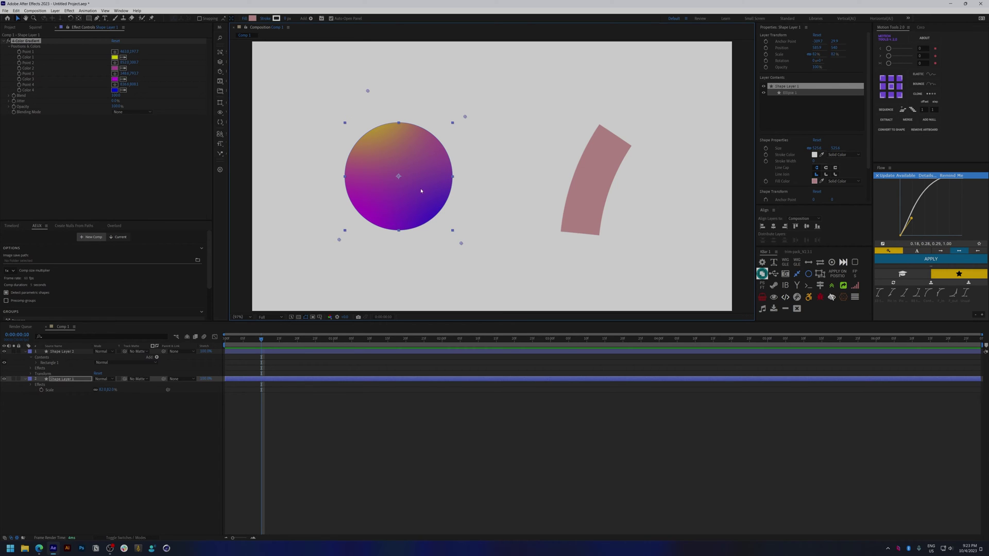
drag(418, 198, 420, 177)
Increase the rectangle's CC Bend It amount and move the rectangle down so its base meets the effect's lower control point.
click(587, 221)
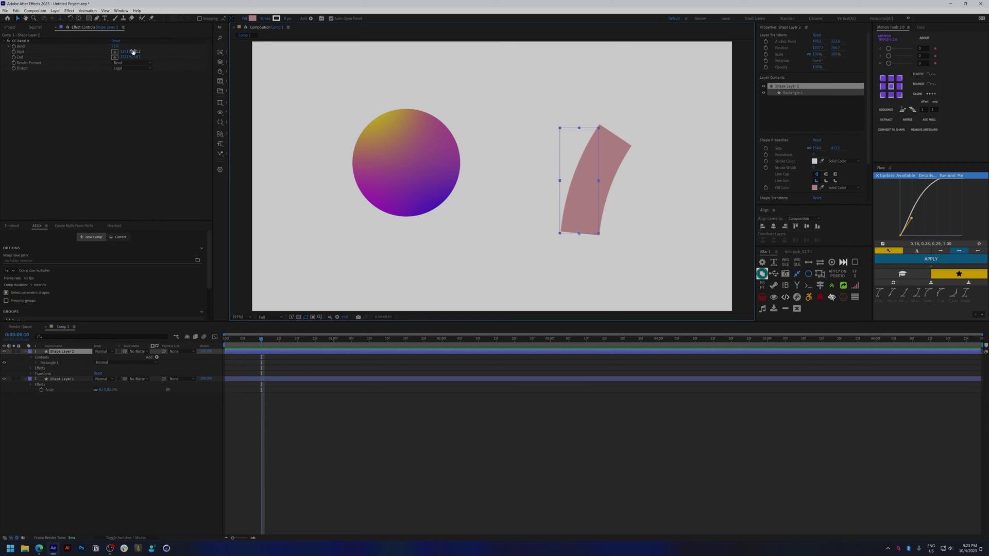
drag(117, 46, 124, 46)
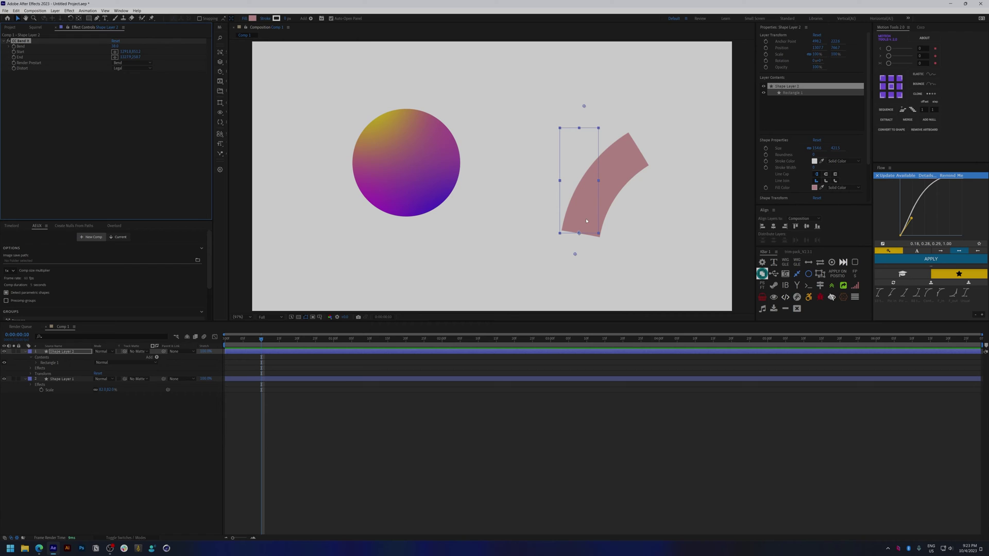
mouse_move(586, 222)
mouse_down()
mouse_move(564, 214)
mouse_move(566, 201)
mouse_move(591, 202)
mouse_move(577, 249)
mouse_move(578, 304)
mouse_move(580, 203)
mouse_move(566, 282)
mouse_move(556, 215)
mouse_move(583, 249)
mouse_move(582, 236)
mouse_up()
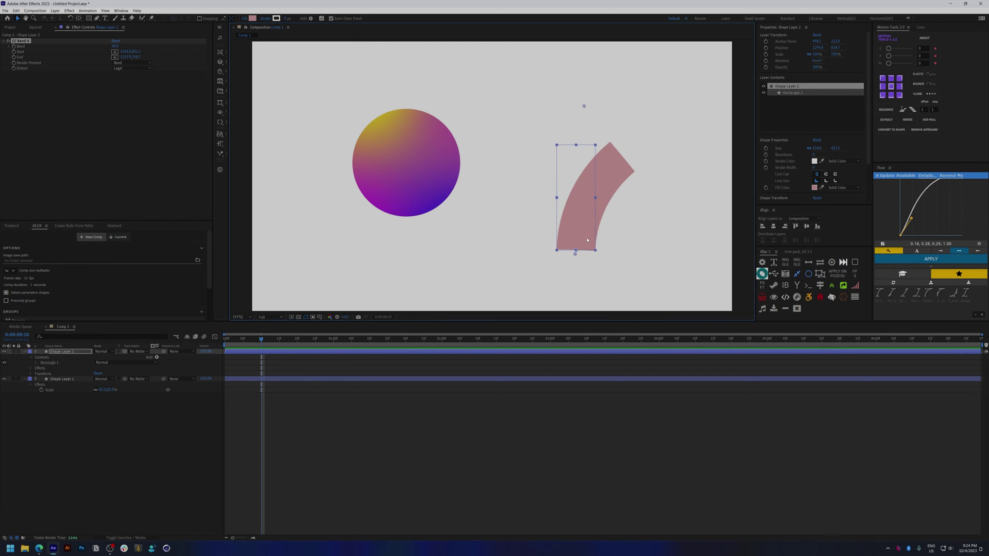
drag(585, 246, 581, 242)
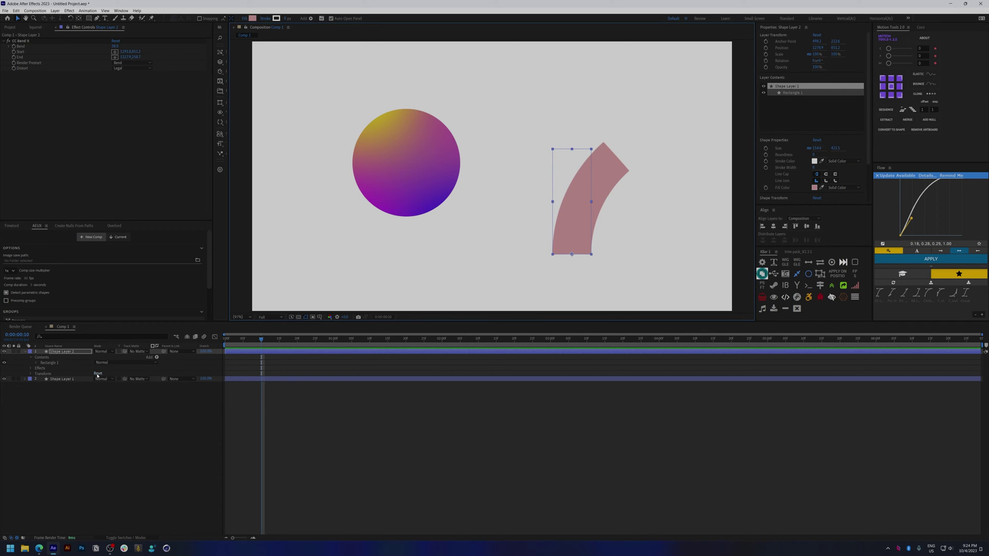
Reveal the circle layer's modified properties and apply the scripted expression to Points 1, 2, 3 and 4 of its 4-Color Gradient.
click(62, 379)
key(u)
key(u)
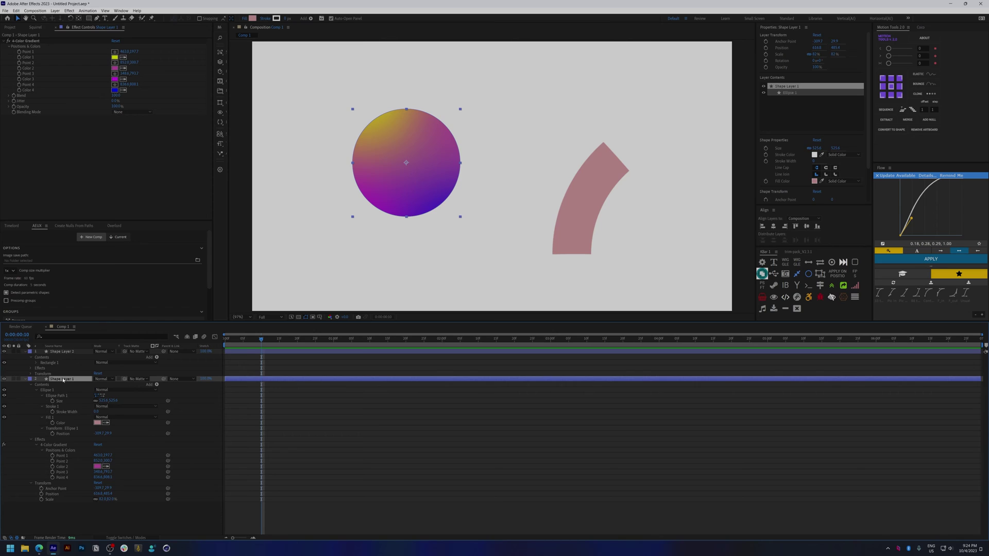
click(66, 457)
shift+click(65, 461)
shift+click(65, 472)
shift+click(64, 478)
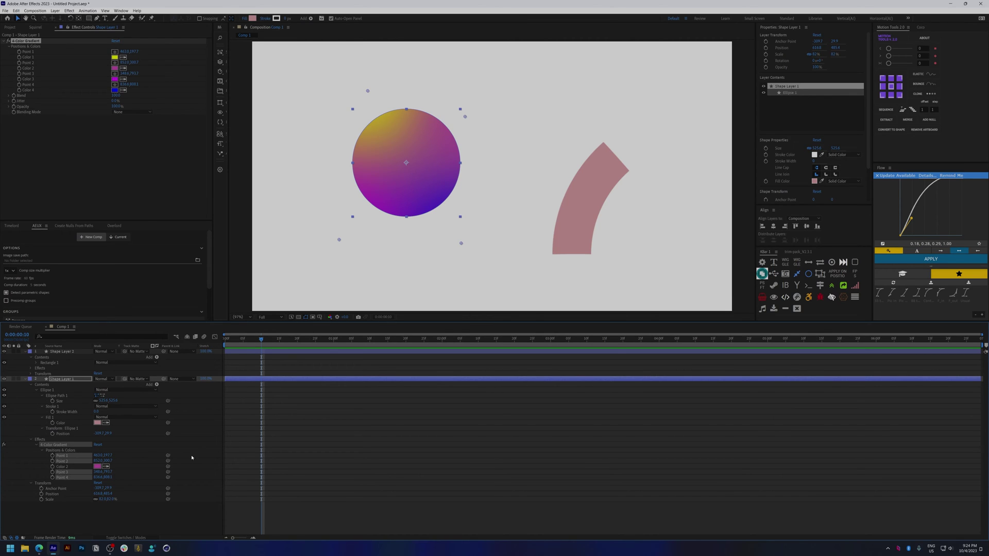
click(796, 309)
Move the circle around the composition to test how its gradient points follow, leaving it slightly higher and further right.
drag(411, 163, 471, 144)
drag(423, 167, 397, 174)
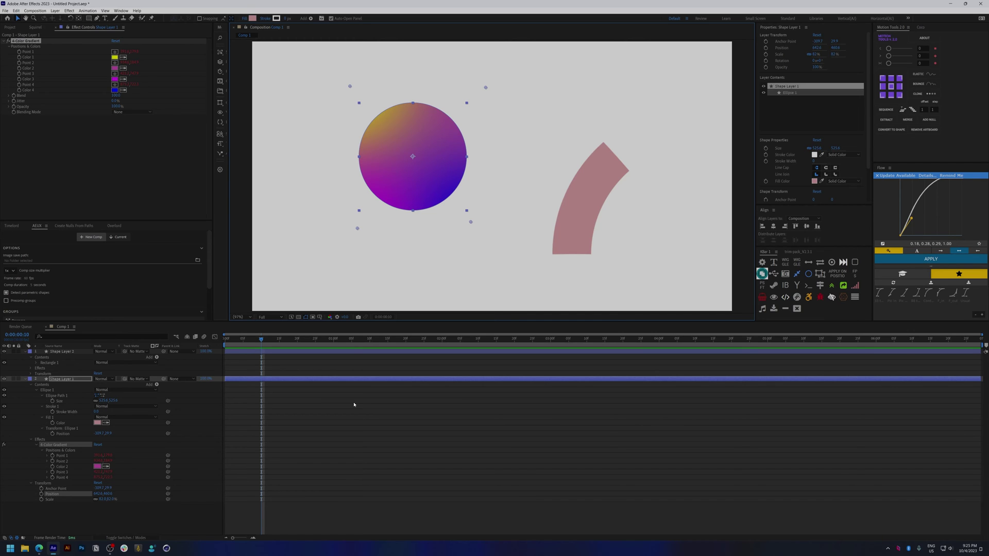
click(309, 400)
Add the expression thisLayer.toComp([0,0]) to the Start point of the rectangle's CC Bend It effect.
click(63, 352)
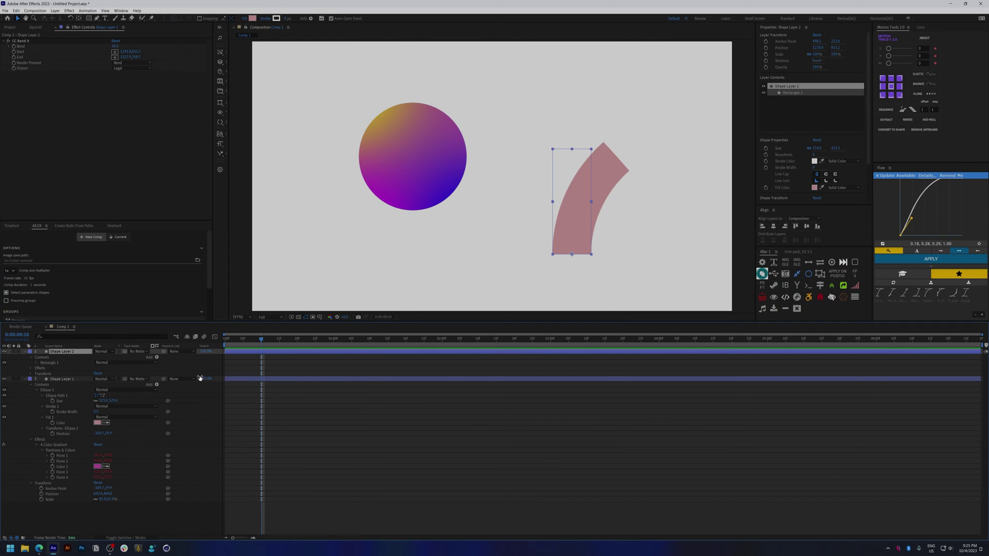
click(26, 379)
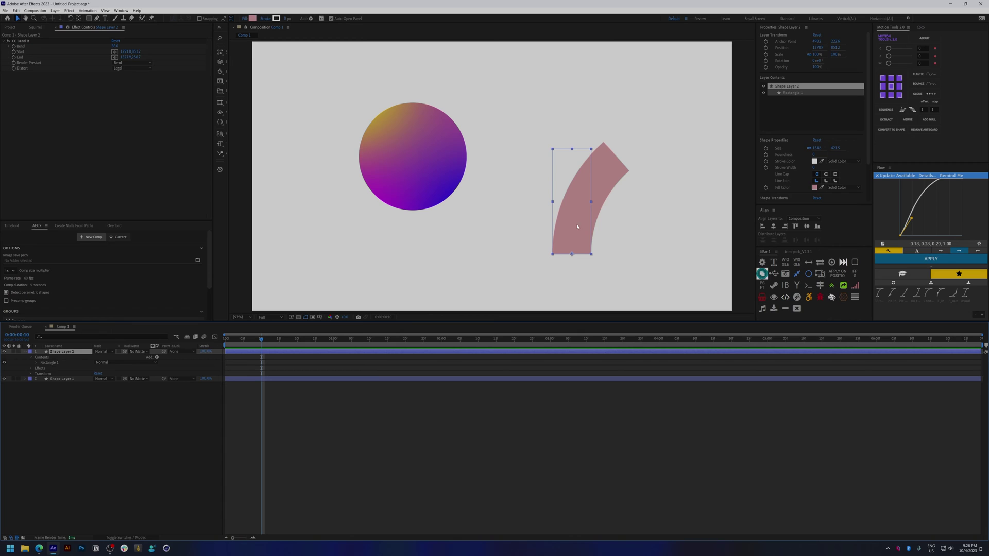
alt+click(14, 52)
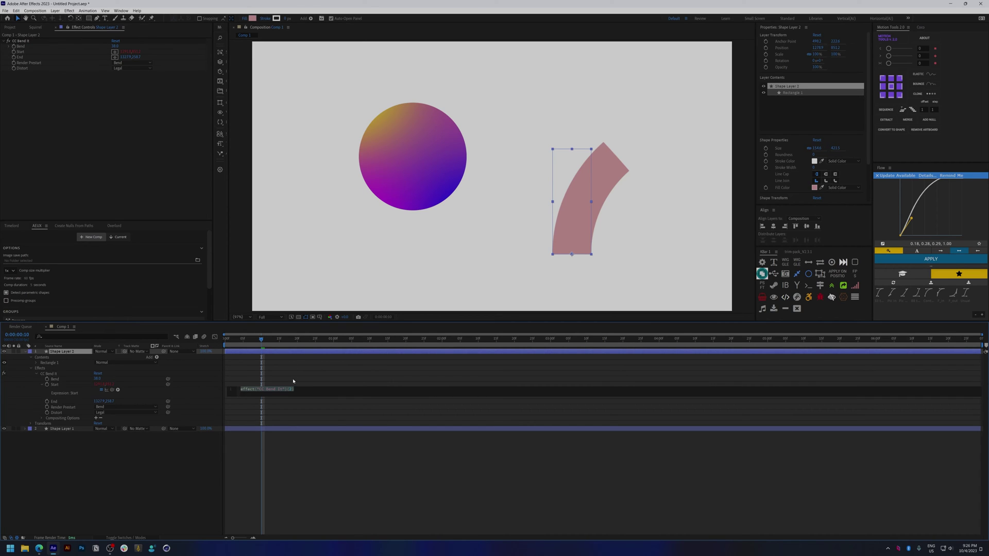
text(thisLayer.toComp([0,0)
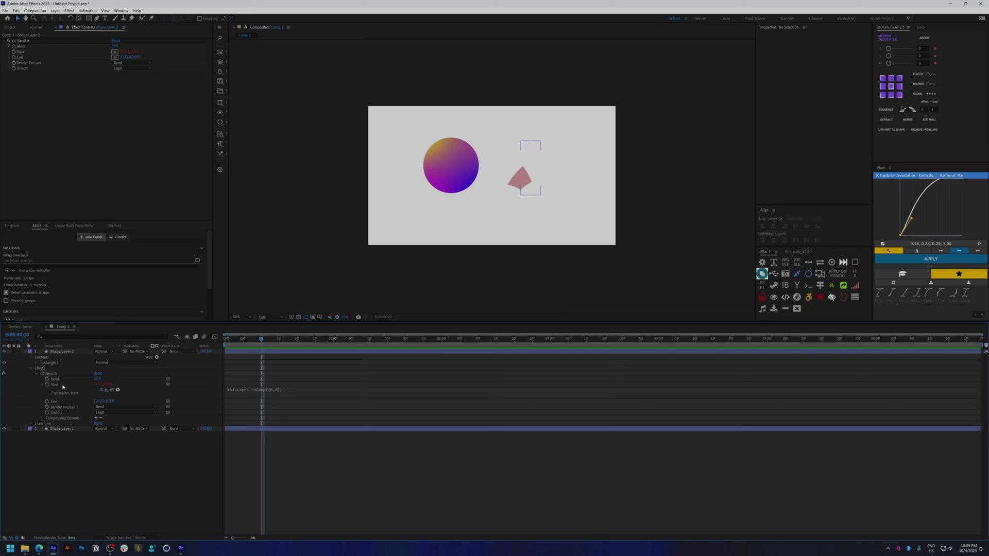
Examine the Start point's toComp expression and its effect on the rectangle layer.
click(62, 386)
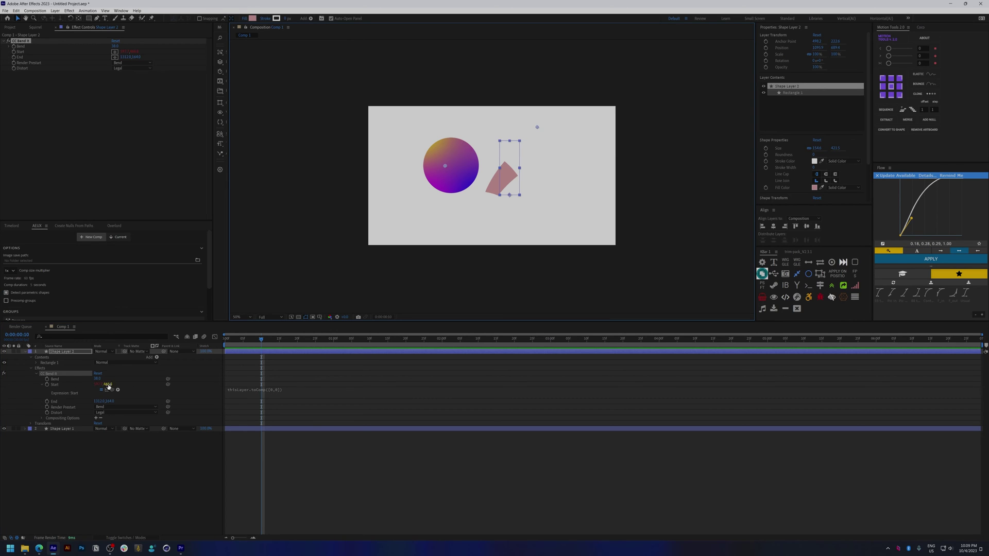
click(77, 351)
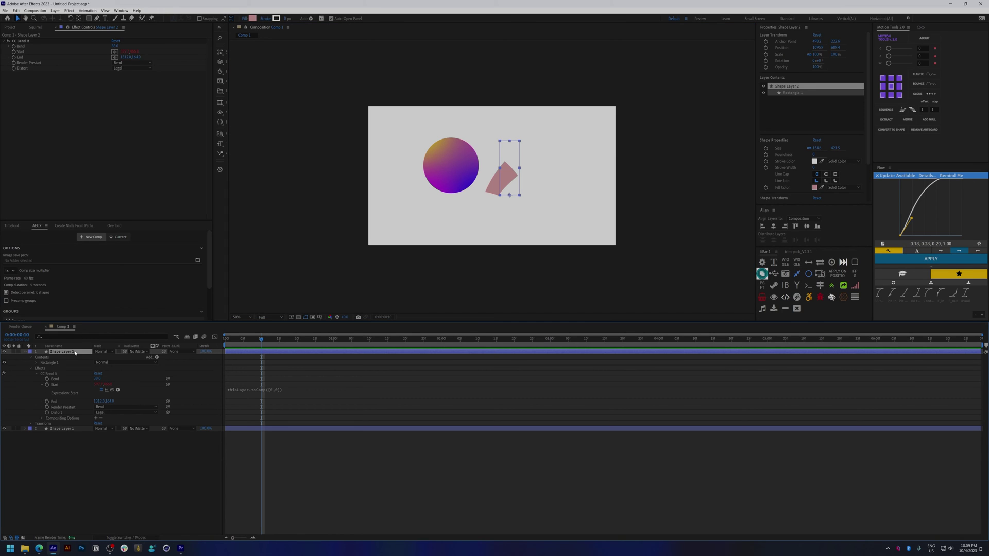
click(269, 393)
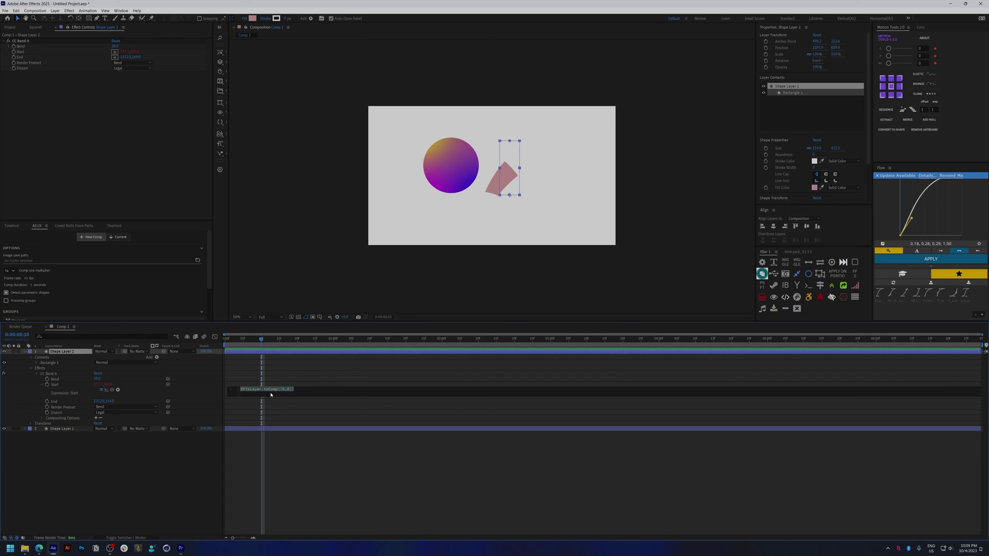
click(281, 390)
drag(282, 389, 291, 390)
click(226, 371)
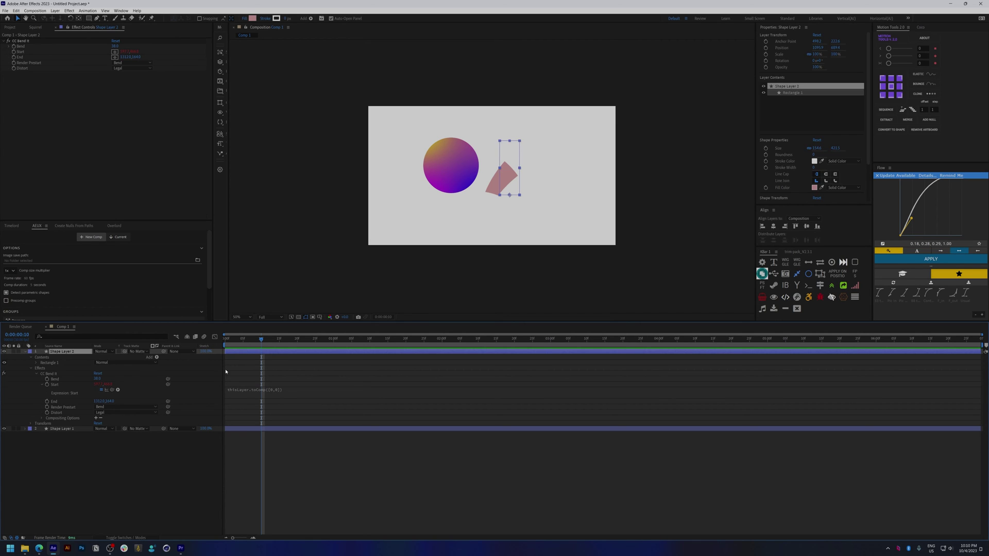
Copy the Start expression thisLayer.toComp([0,0]) to the End point of the rectangle's CC Bend It effect.
click(273, 394)
key(ctrl+c)
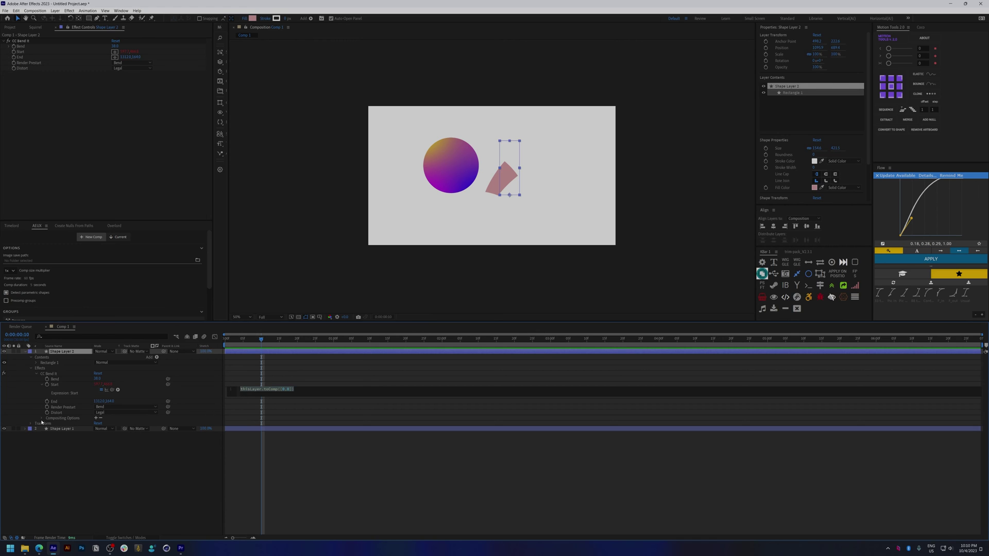
alt+click(47, 401)
key(ctrl+v)
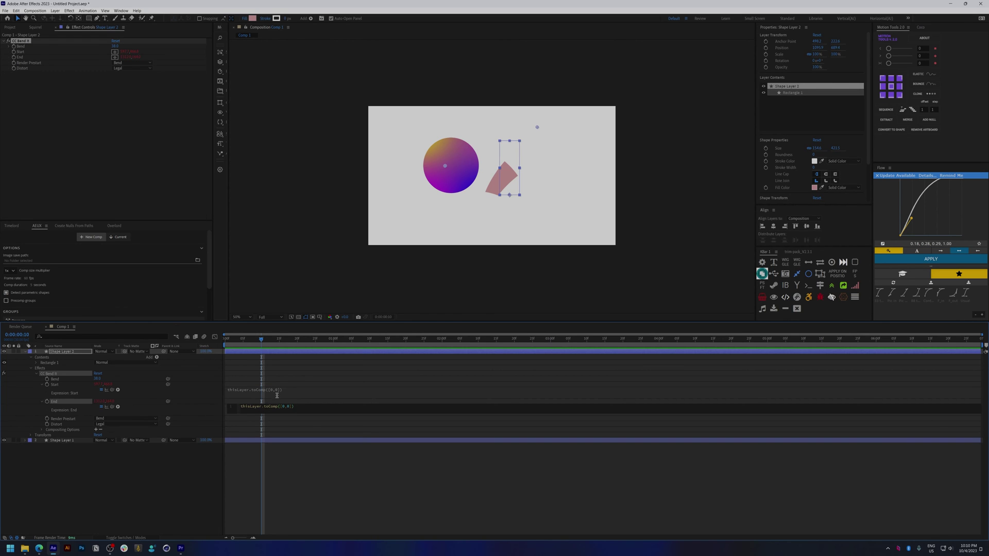
click(278, 393)
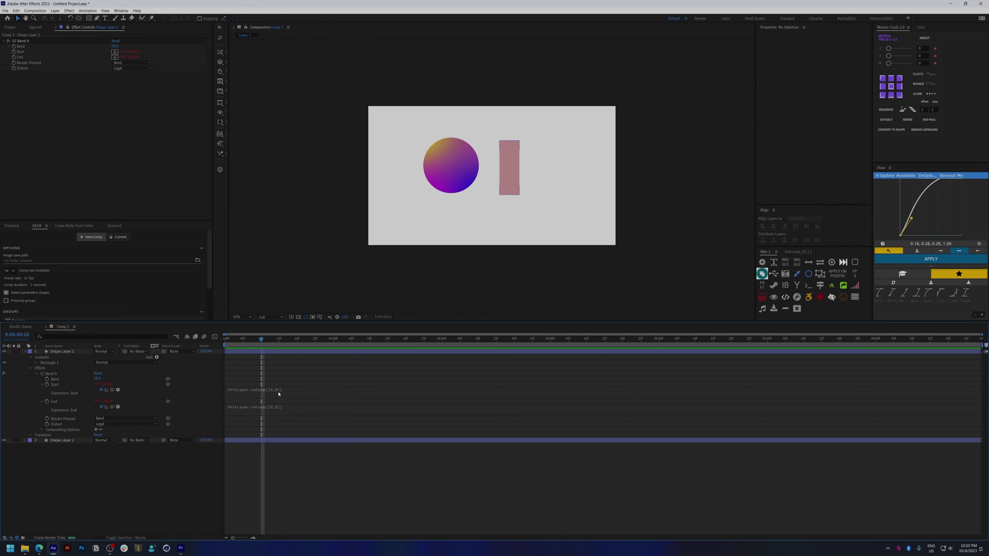
Show the rectangle's CC Bend It control points and pick the overlapping point over the circle.
click(296, 354)
click(20, 41)
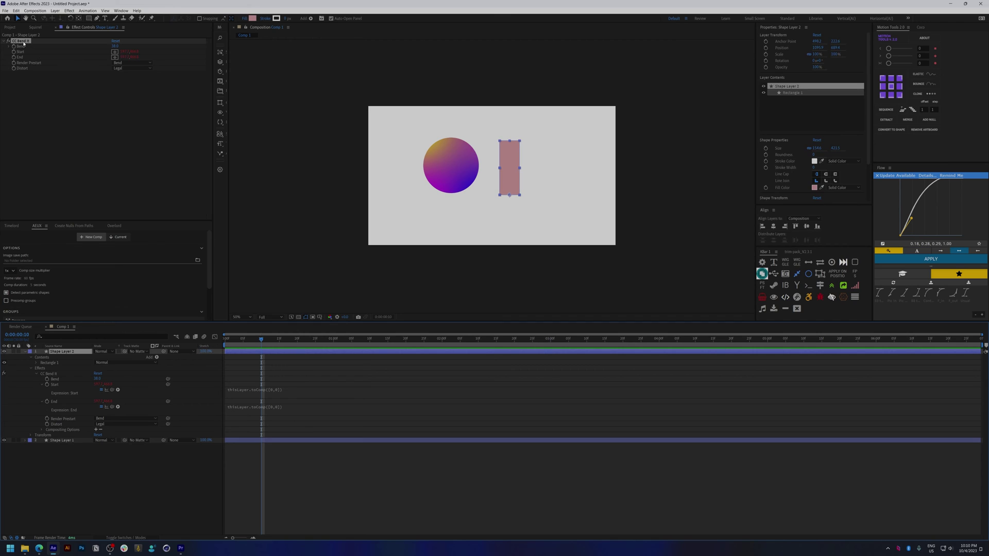
click(446, 167)
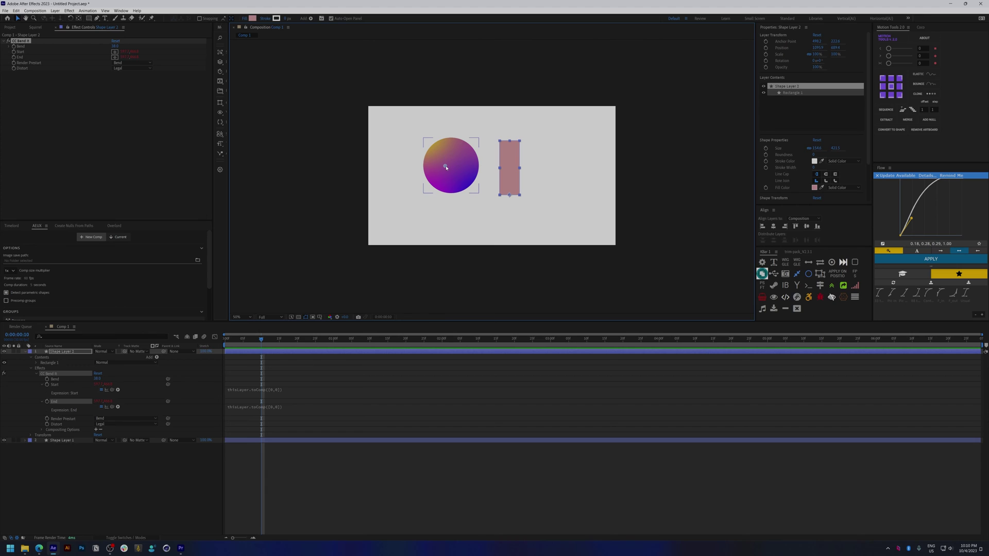
Append + thisProperty.value to the Start point's expression on the rectangle's CC Bend It effect.
click(318, 392)
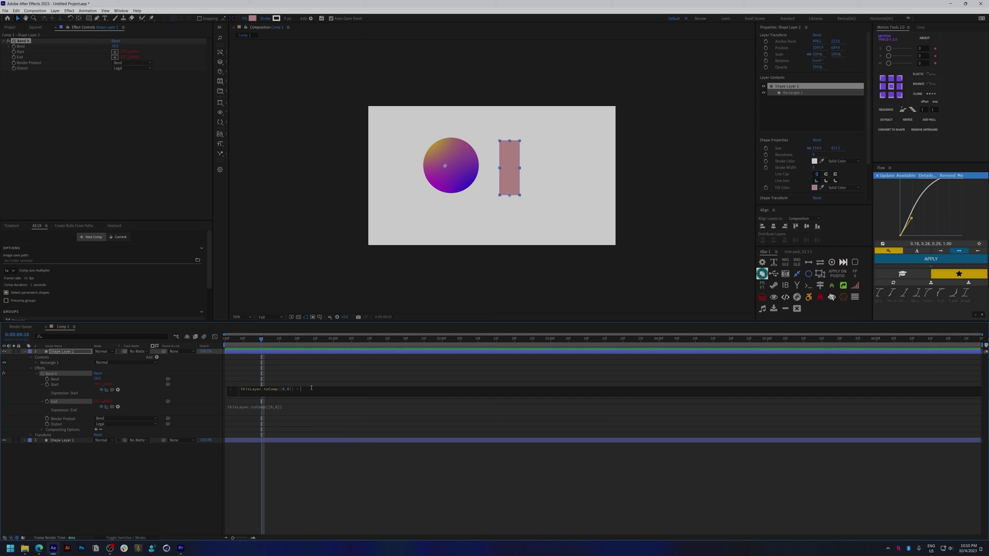
text(this)
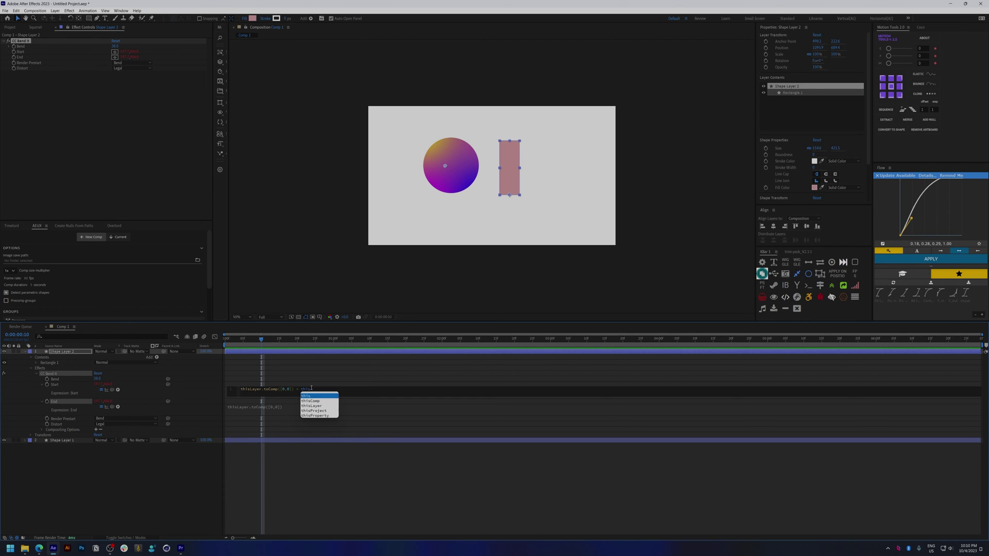
key(Down)
key(Down)
key(Down)
key(Down)
key(Return)
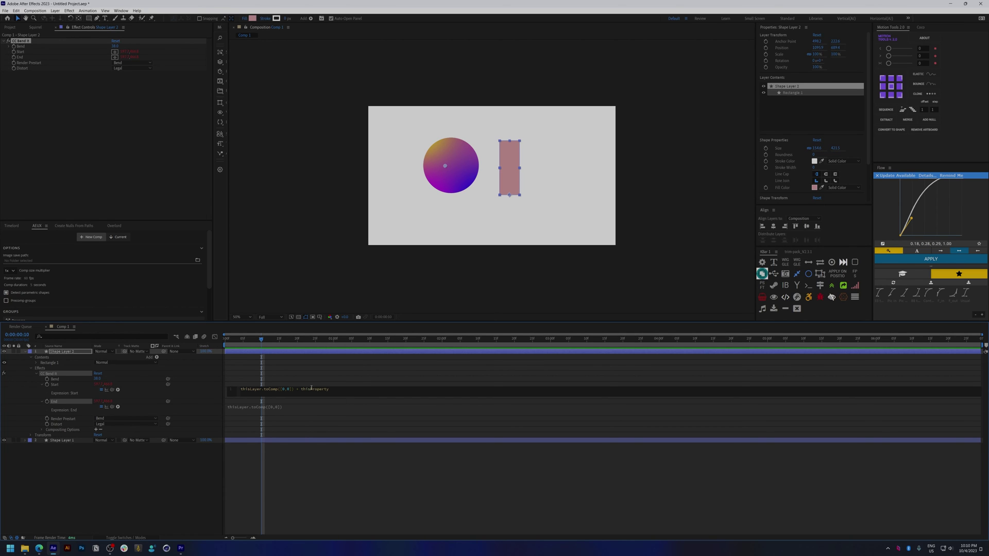
text(.value)
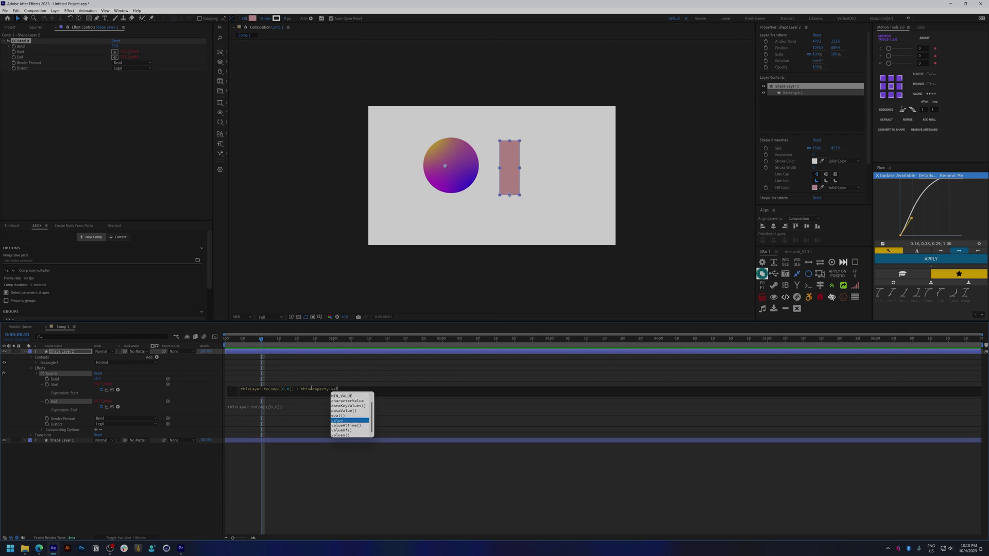
key(Return)
click(325, 366)
click(336, 350)
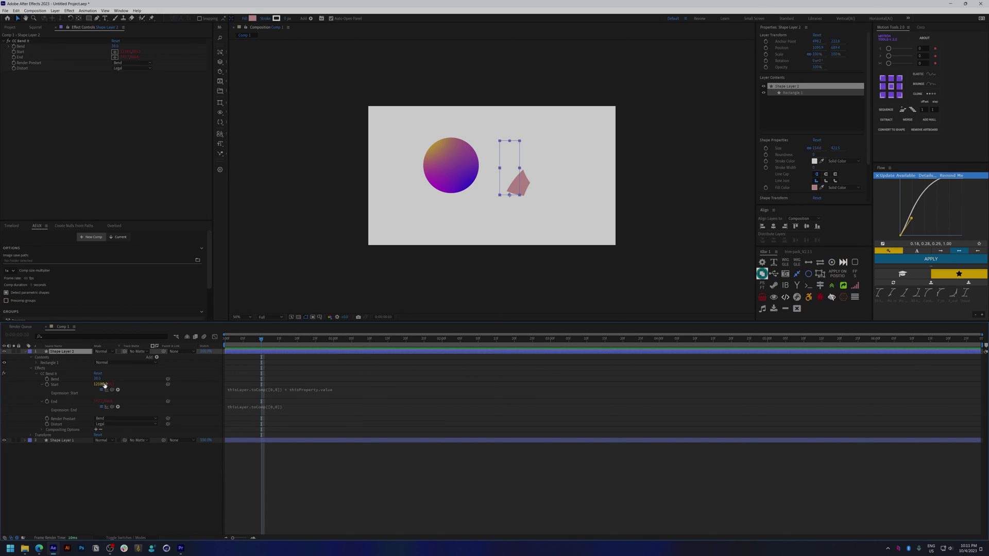
Adjust the X and Y values of the CC Bend It Start point to offset it near the rectangle.
drag(101, 385, 270, 391)
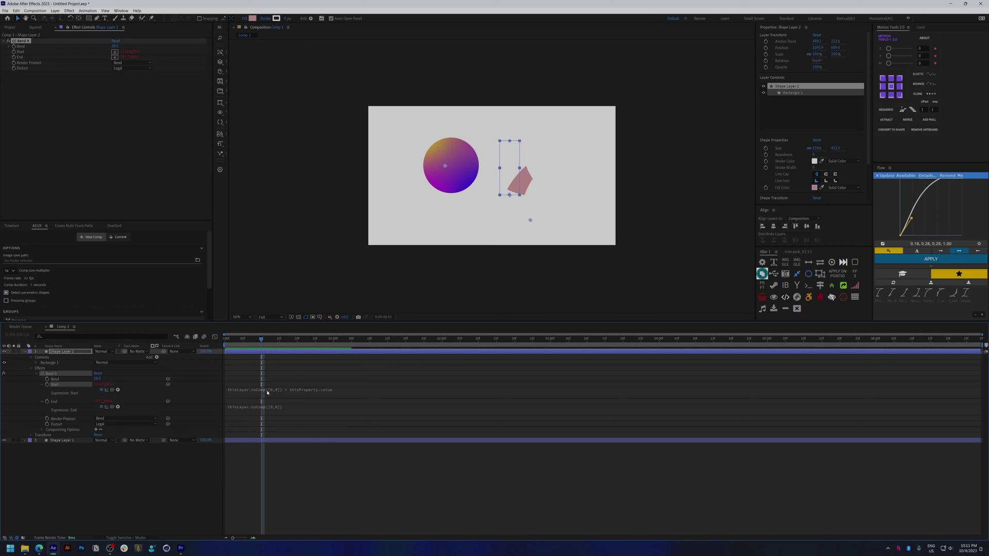
drag(110, 385, 1, 387)
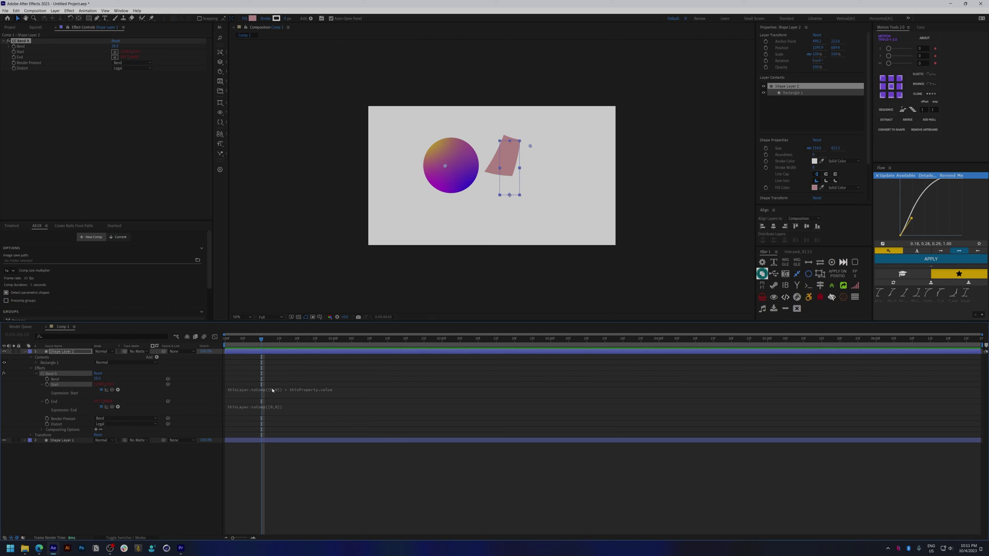
mouse_move(110, 384)
mouse_down()
mouse_move(77, 385)
mouse_move(97, 384)
mouse_up()
Copy + thisProperty.value from the Start expression to the end of the End point's expression on the rectangle's CC Bend It effect.
click(296, 390)
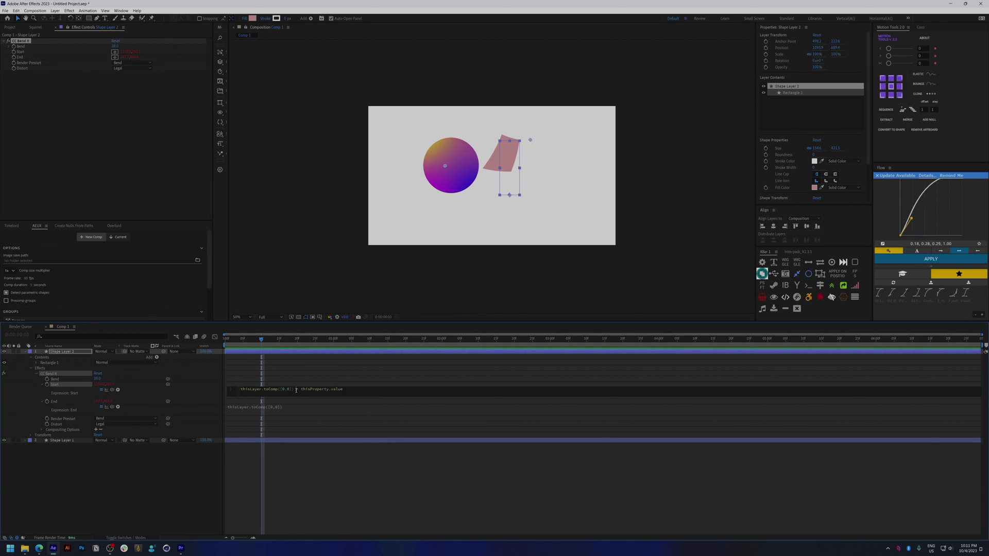
drag(296, 389, 347, 401)
key(ctrl+c)
click(301, 409)
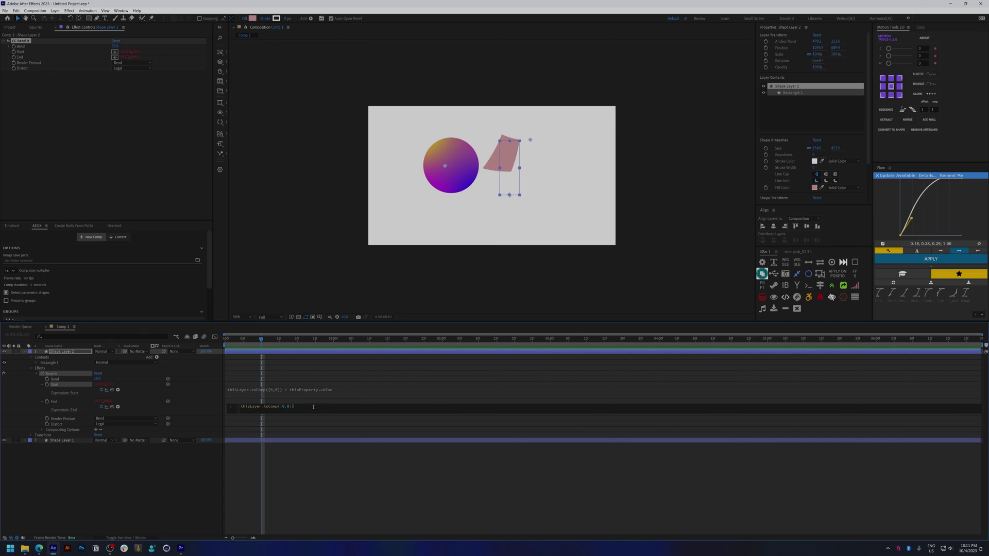
key(ctrl+v)
click(328, 368)
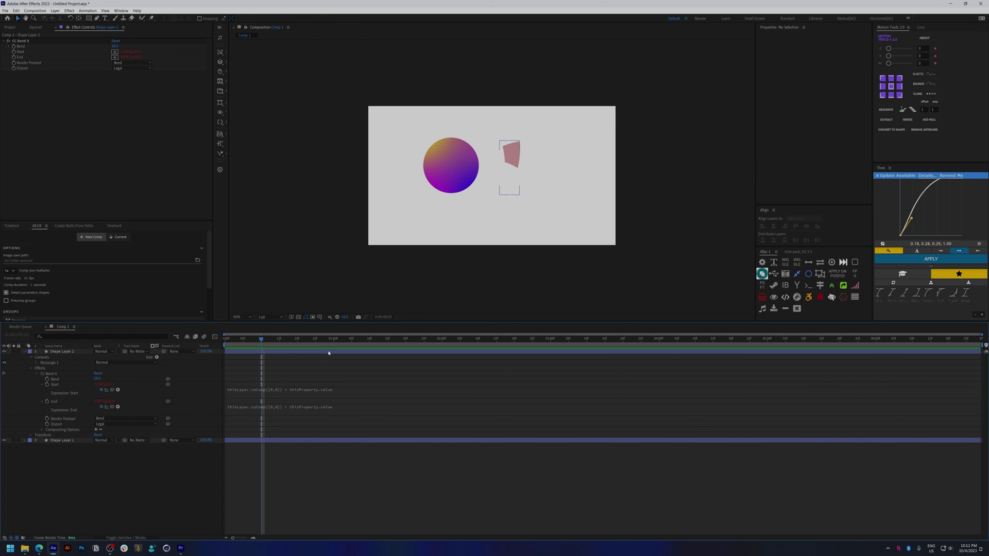
Reposition the rectangle's CC Bend It control points so Start sits just above the shape and End just below it.
click(329, 353)
click(115, 52)
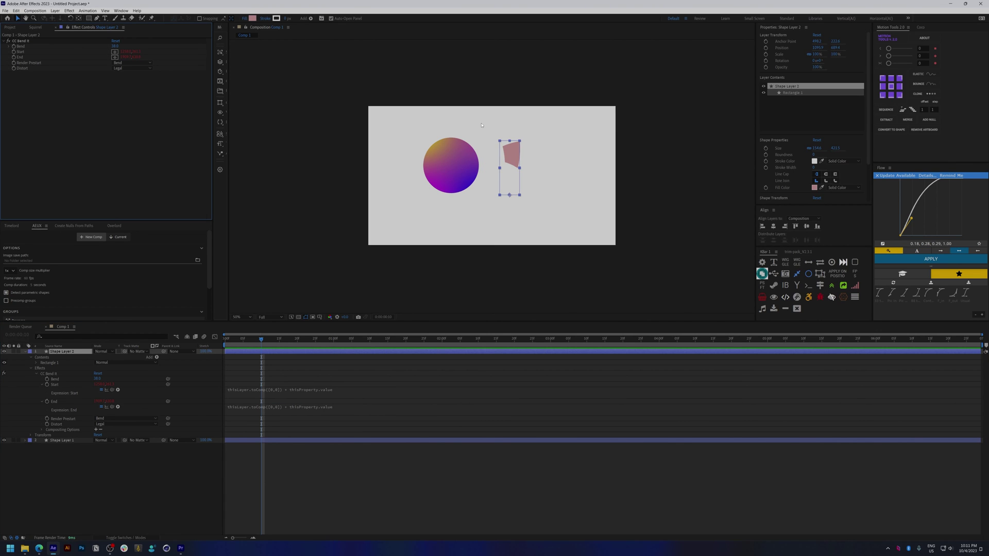
drag(136, 52, 111, 53)
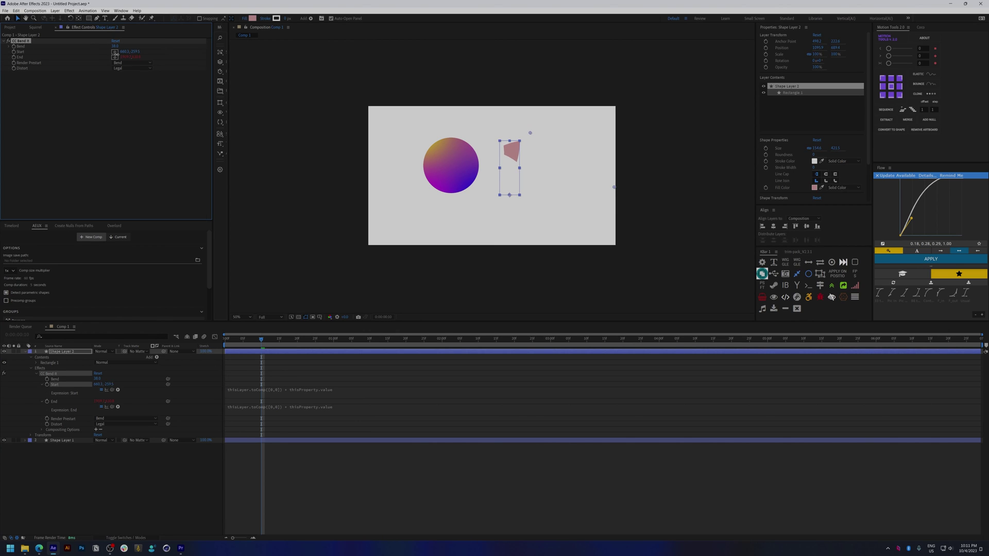
drag(614, 187, 548, 203)
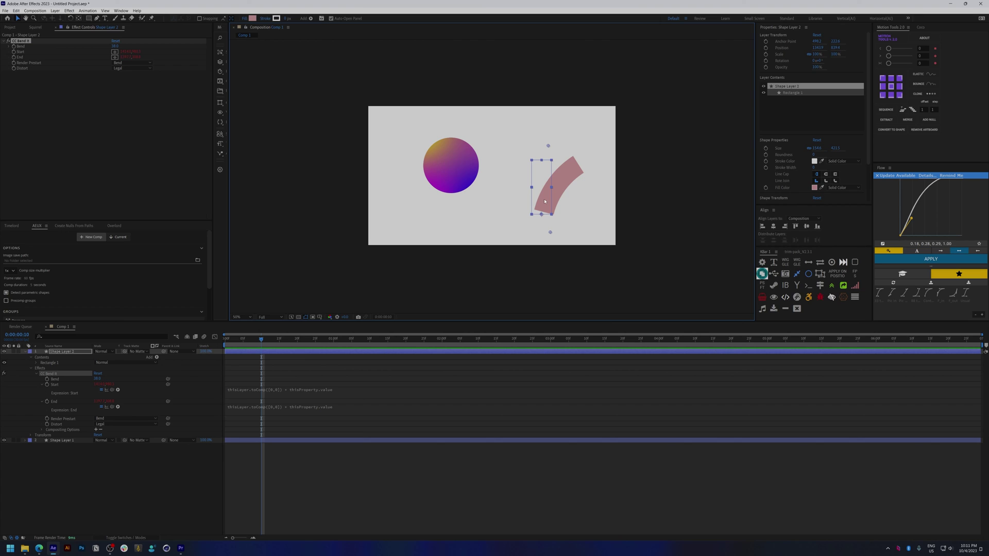
Move the rectangle layer toward the composition's lower-right corner to test that the bend points follow it.
drag(547, 202, 568, 201)
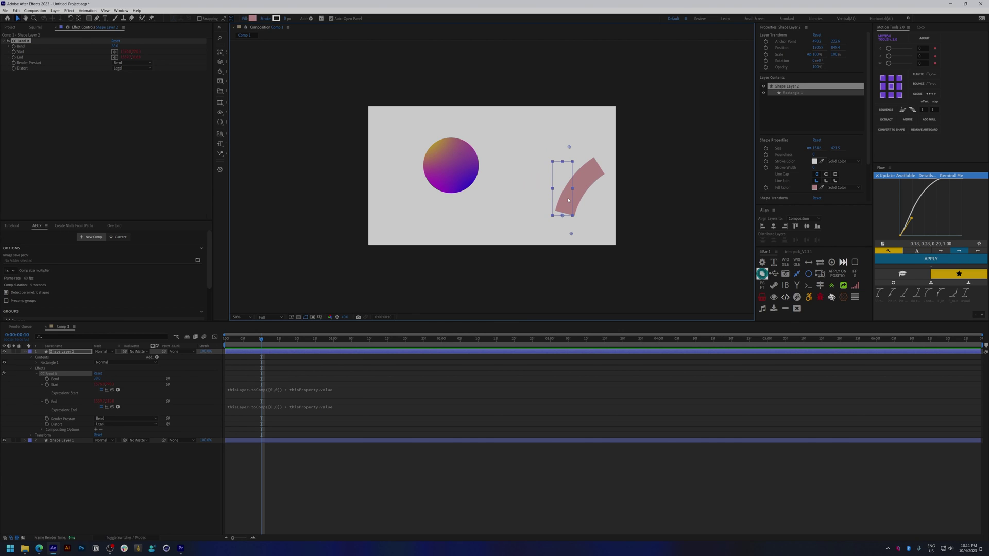
drag(568, 205, 582, 221)
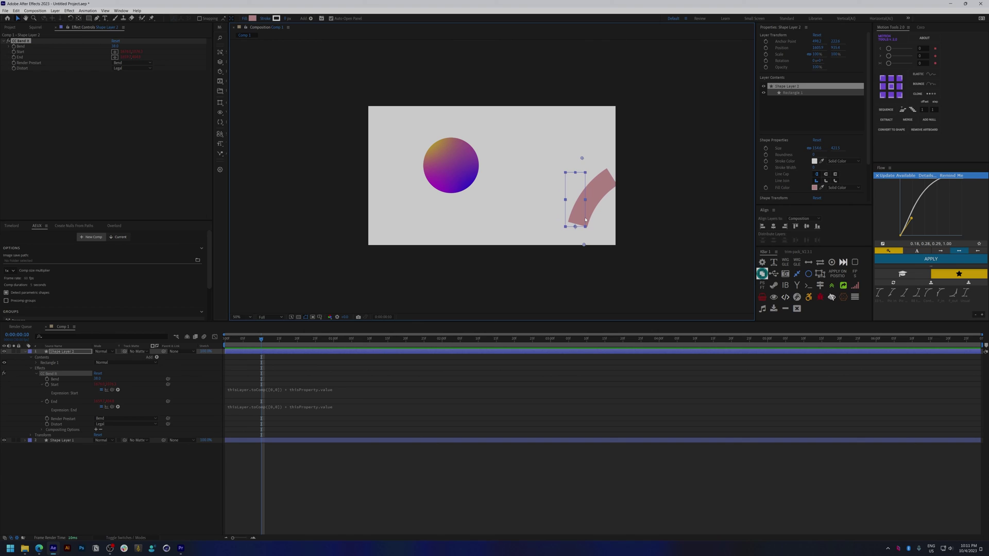